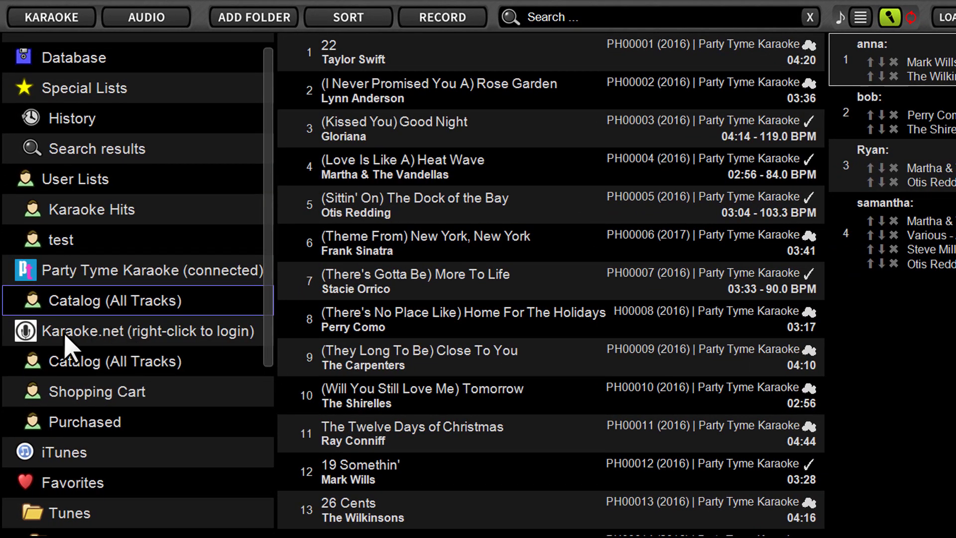
Collapse the Karaoke.net entry in the sidebar to hide its sub-items.
left_click(131, 332)
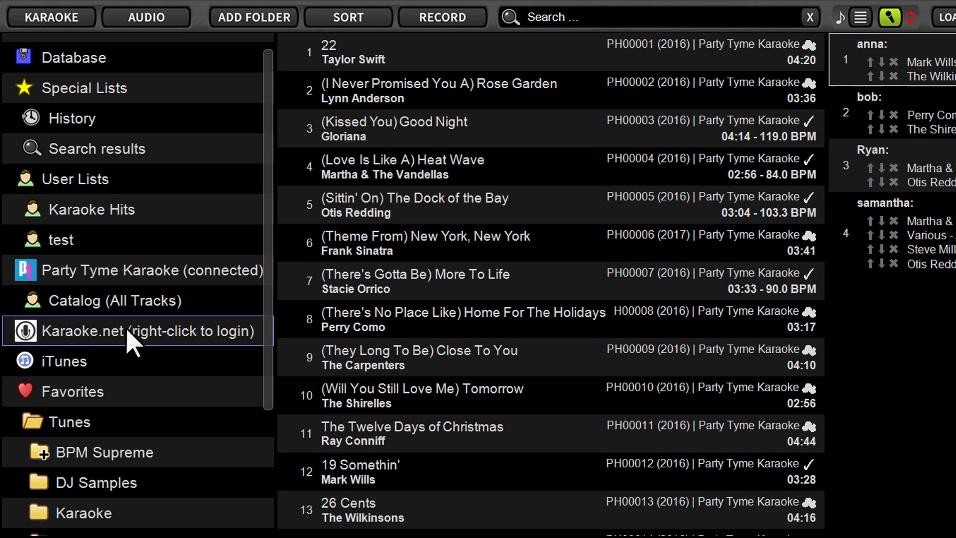
Expand Karaoke.net and open its Login to Karaoke.net dialog via Log in/out.
right_click(127, 330)
left_click(103, 335)
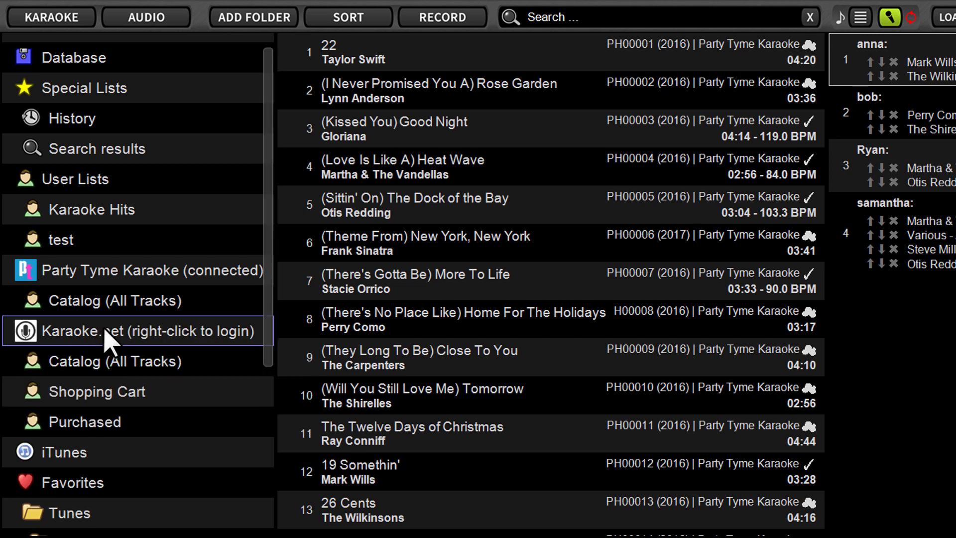
right_click(105, 336)
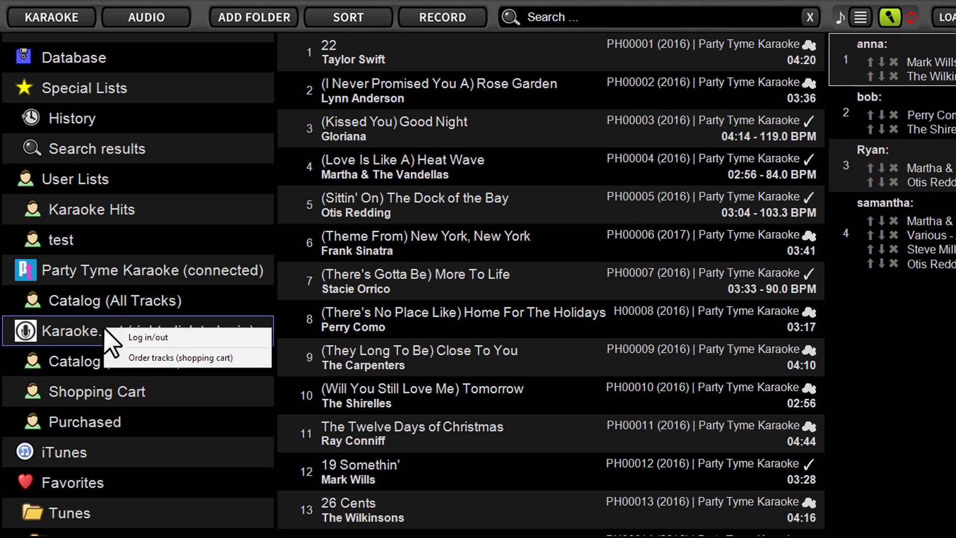
left_click(144, 337)
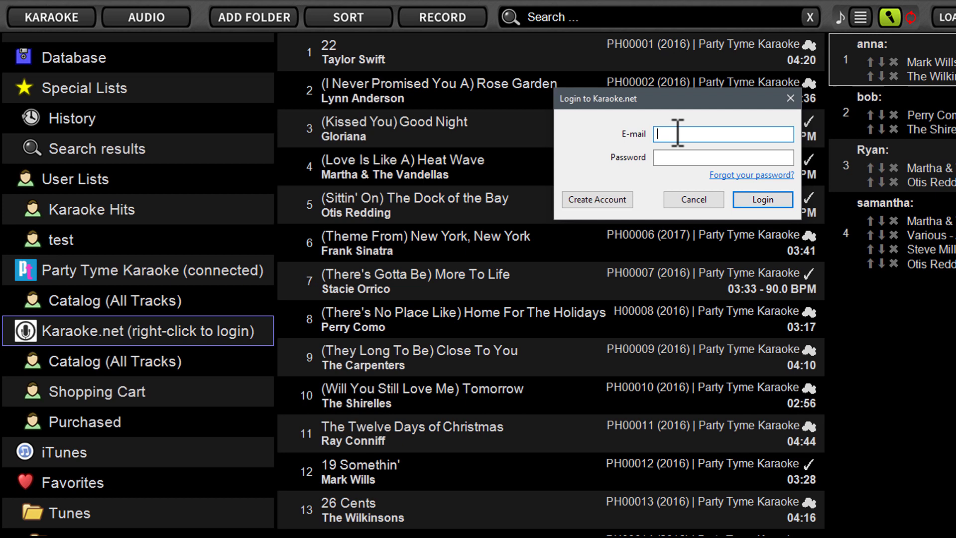
Open the Create New Account form from the Karaoke.net login dialog.
left_click(605, 207)
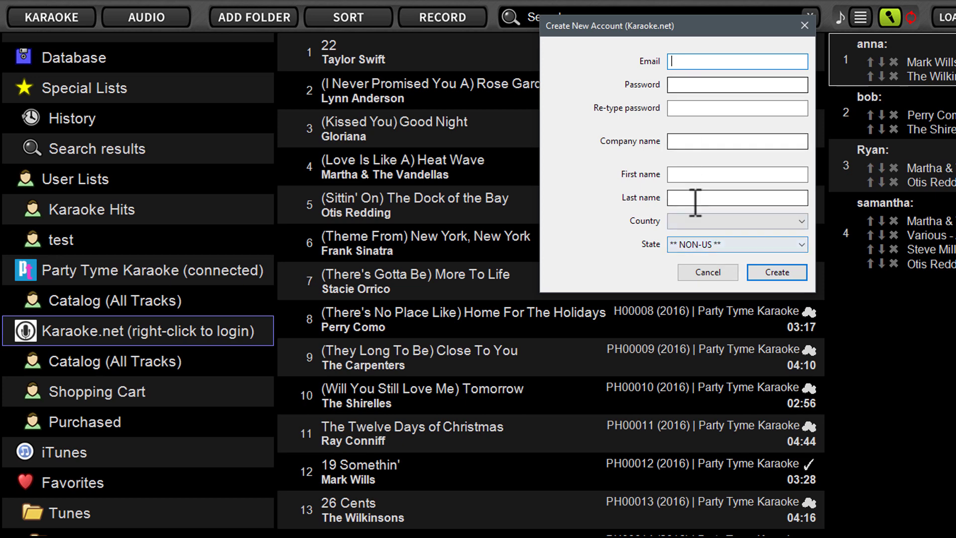
Cancel the sign-up form, then log in to Karaoke.net with the account e-mail and password.
left_click(708, 273)
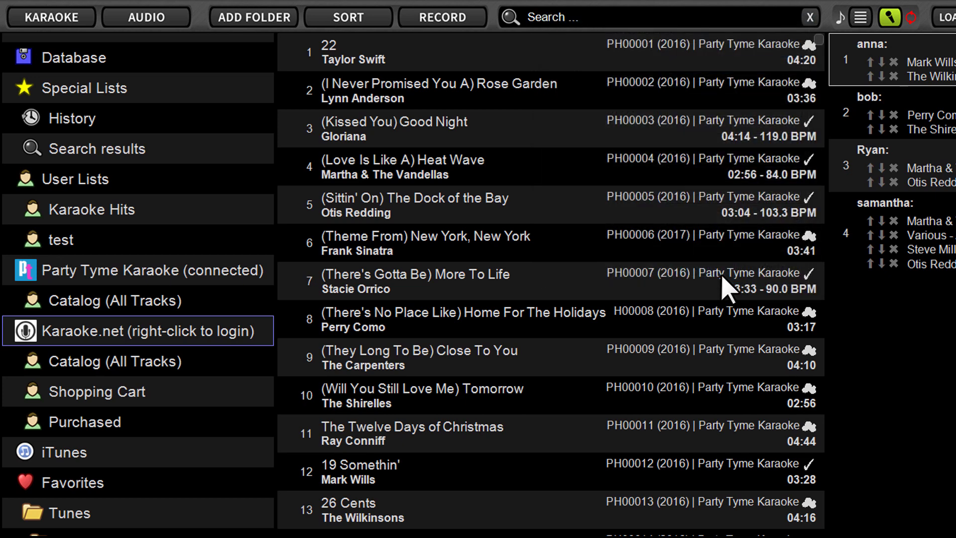
right_click(121, 335)
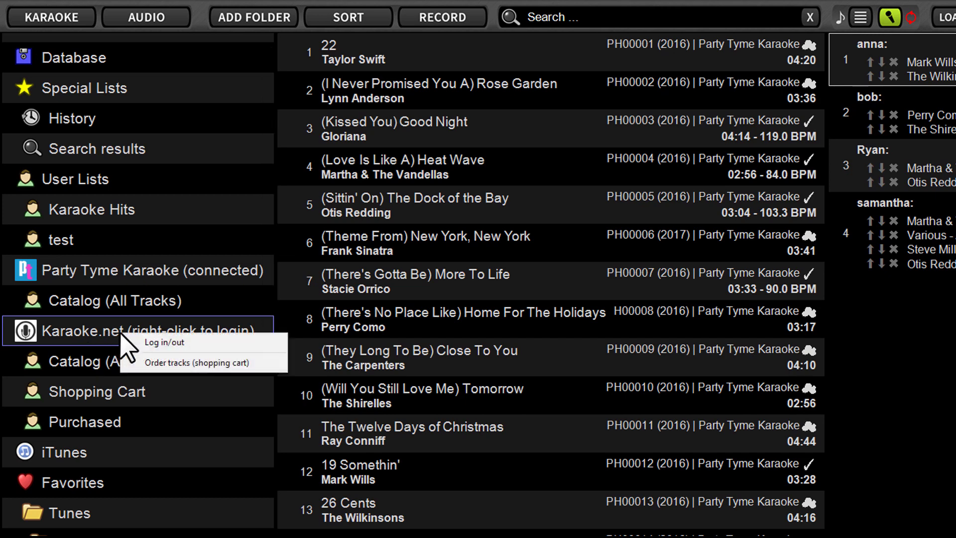
left_click(157, 341)
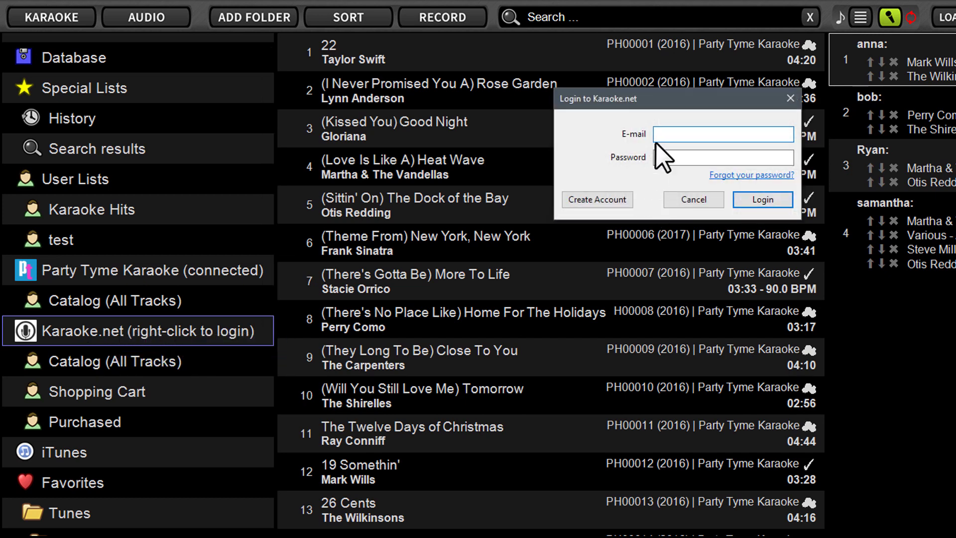
key("Tab")
type("•••••••••••")
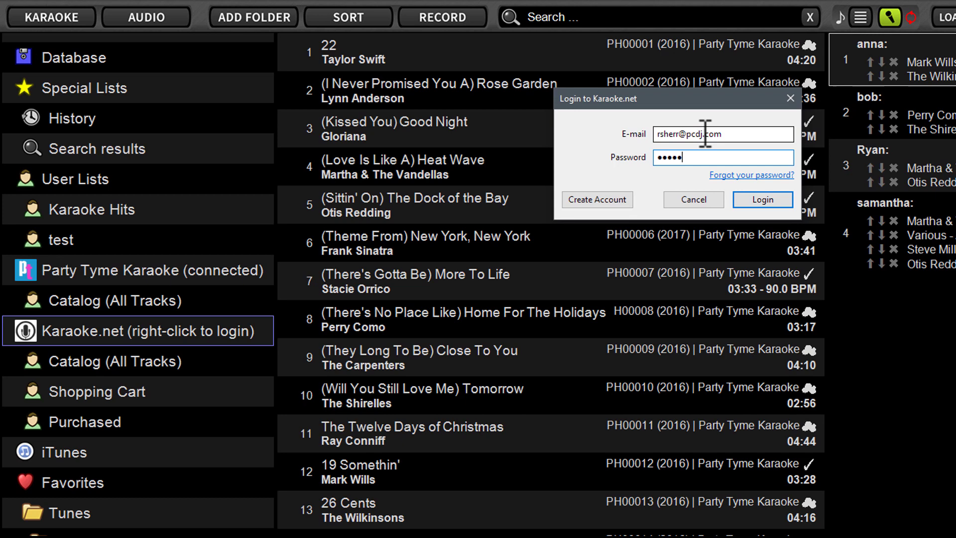
key("Return")
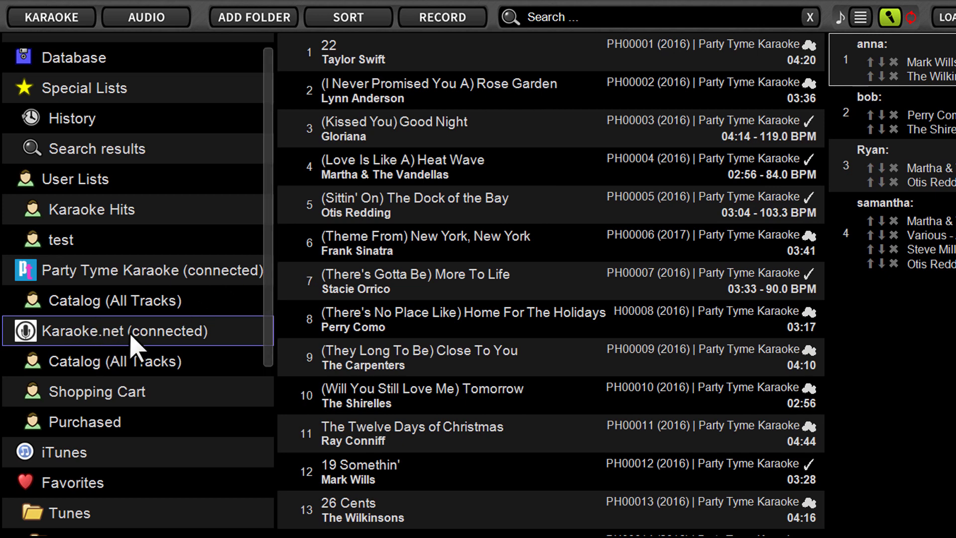
Show the Karaoke.net Catalog (All Tracks) and select Miley Cyrus's #GETITRIGHT track.
left_click(23, 333)
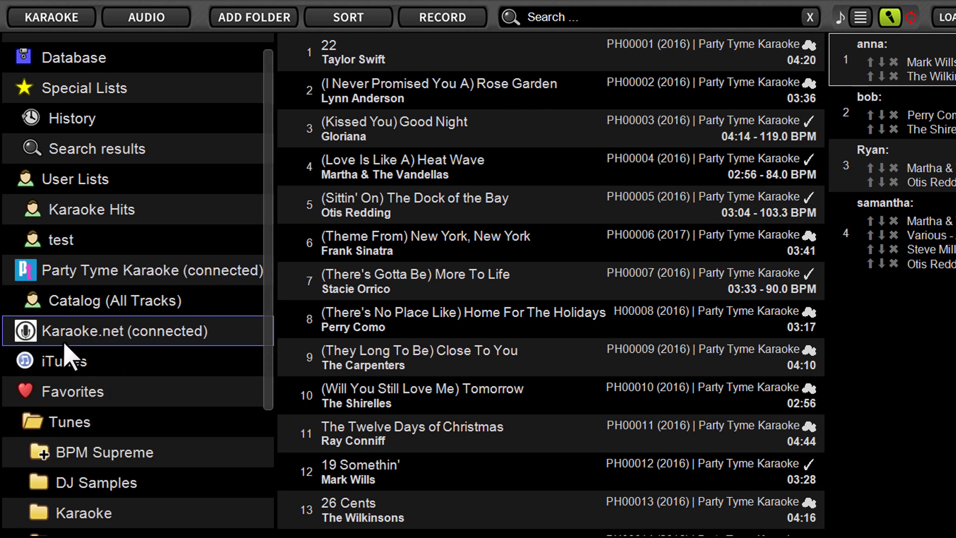
left_click(30, 333)
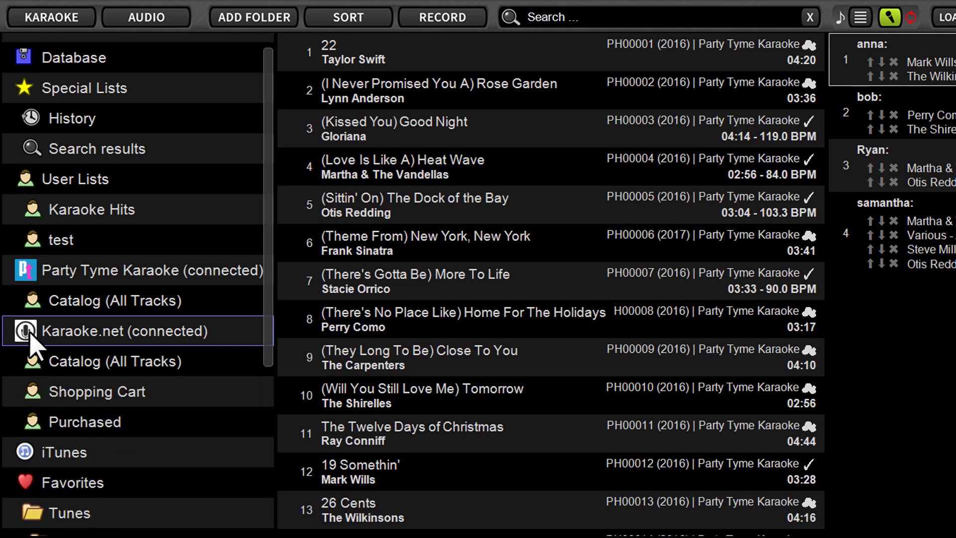
left_click(31, 334)
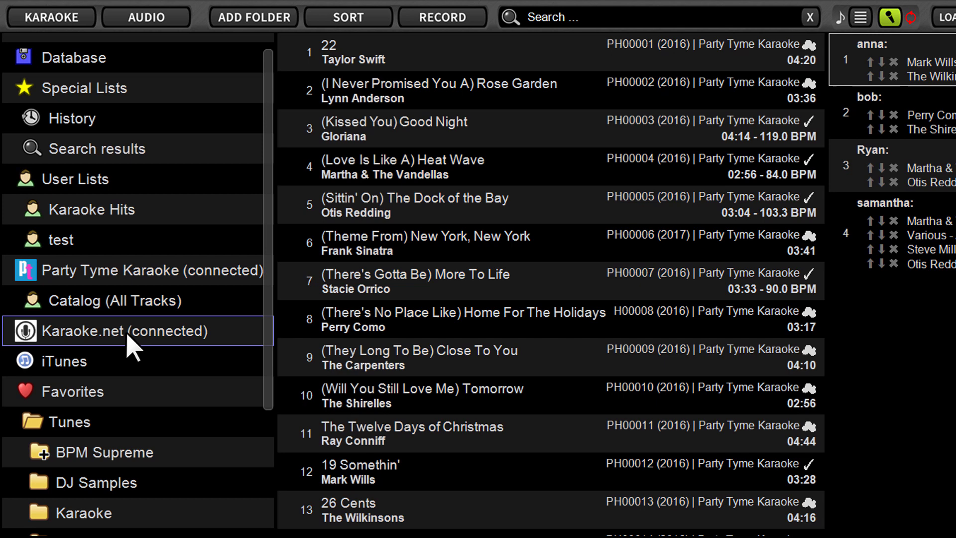
left_click(26, 331)
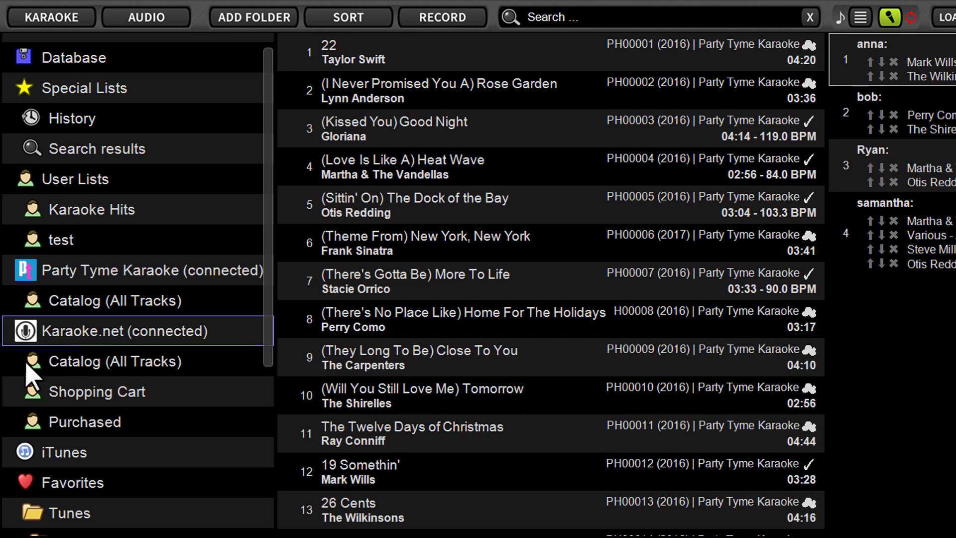
left_click(151, 363)
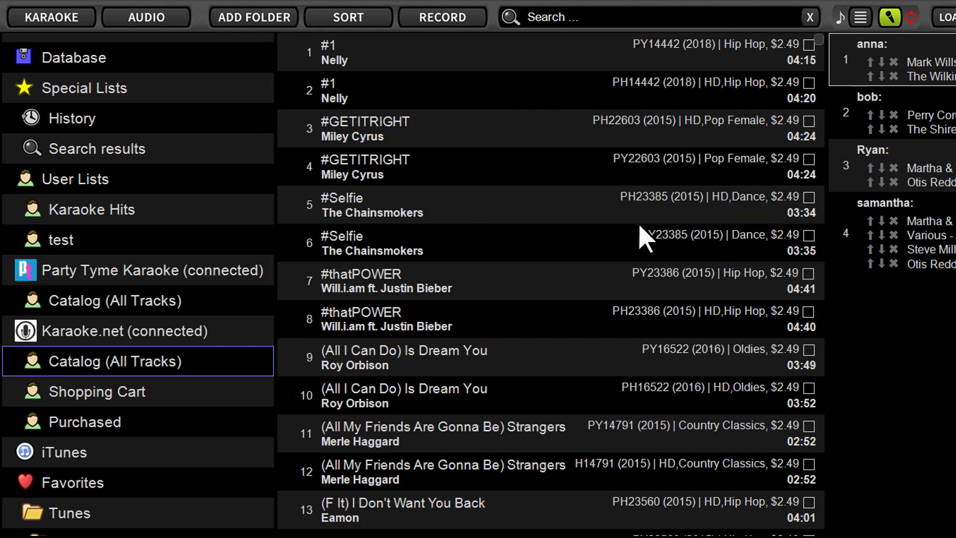
left_click_drag(823, 38, 822, 34)
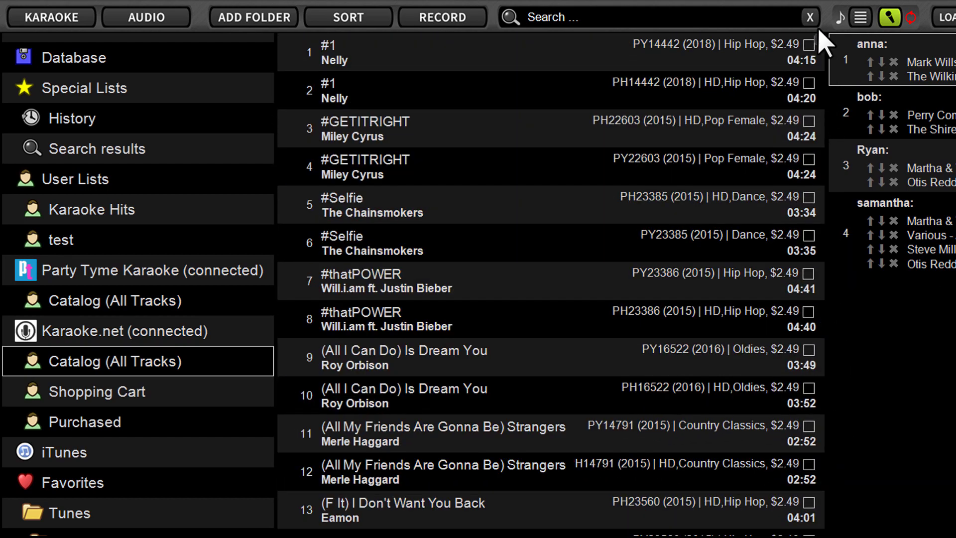
left_click(503, 125)
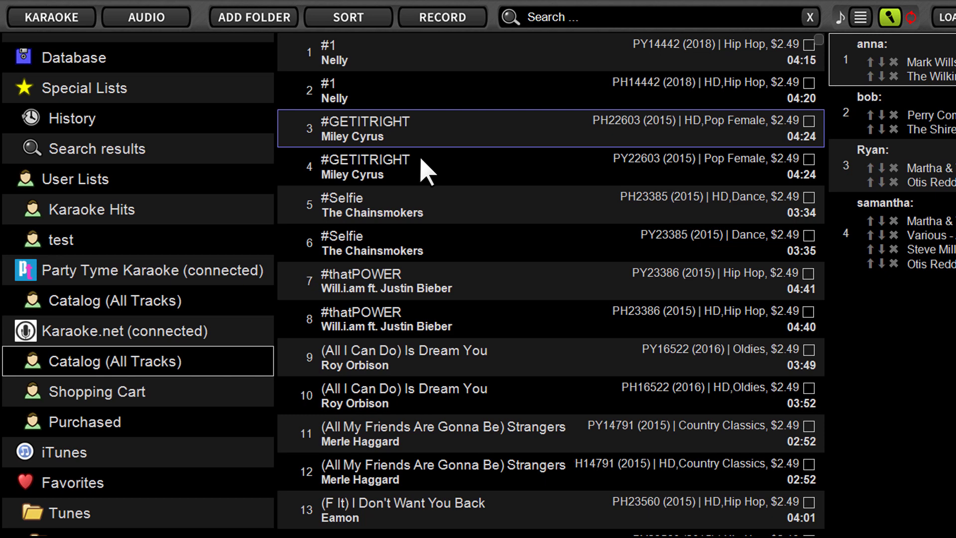
Search the song library for 'Miley' and browse the results.
left_click(574, 22)
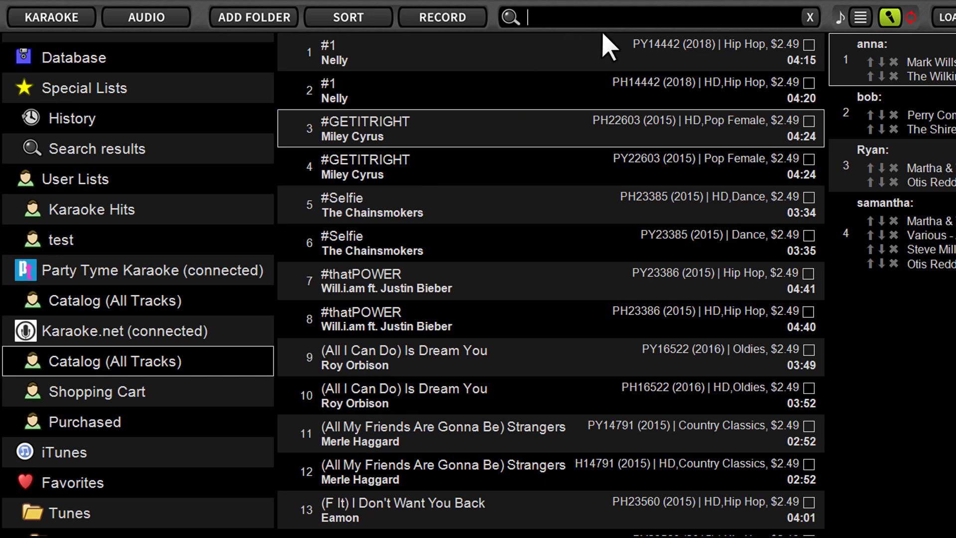
type("My")
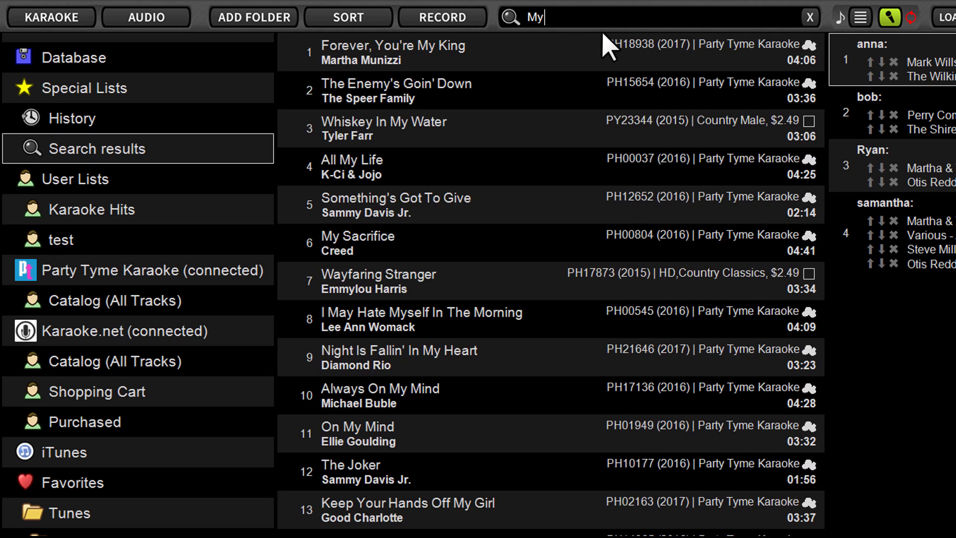
key("BackSpace")
type("iley")
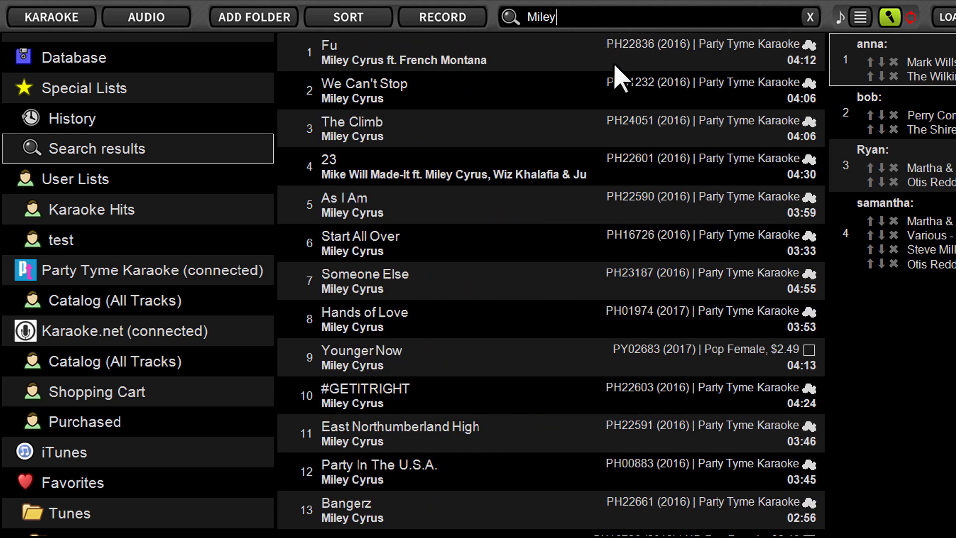
scroll(478, 376, "down", 2)
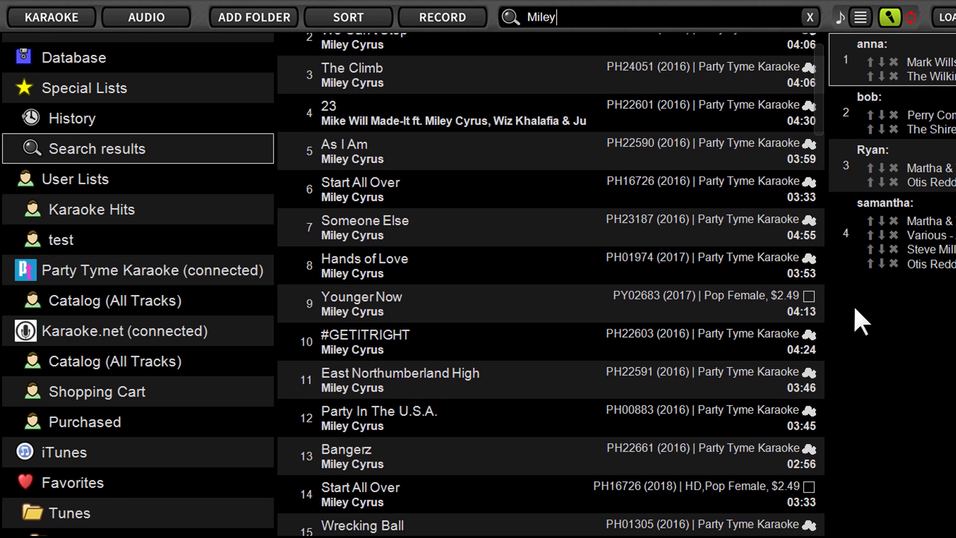
scroll(828, 82, "down", 3)
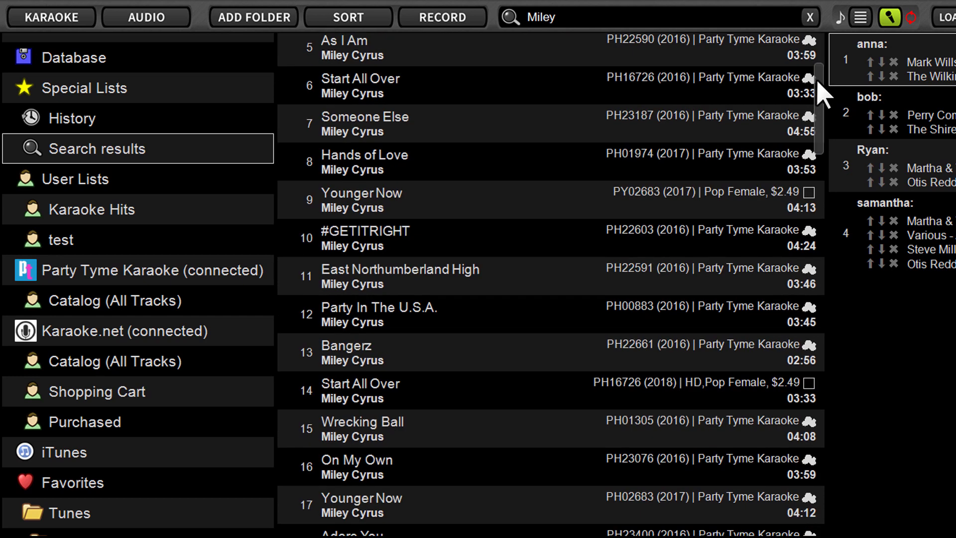
scroll(818, 83, "up", 1)
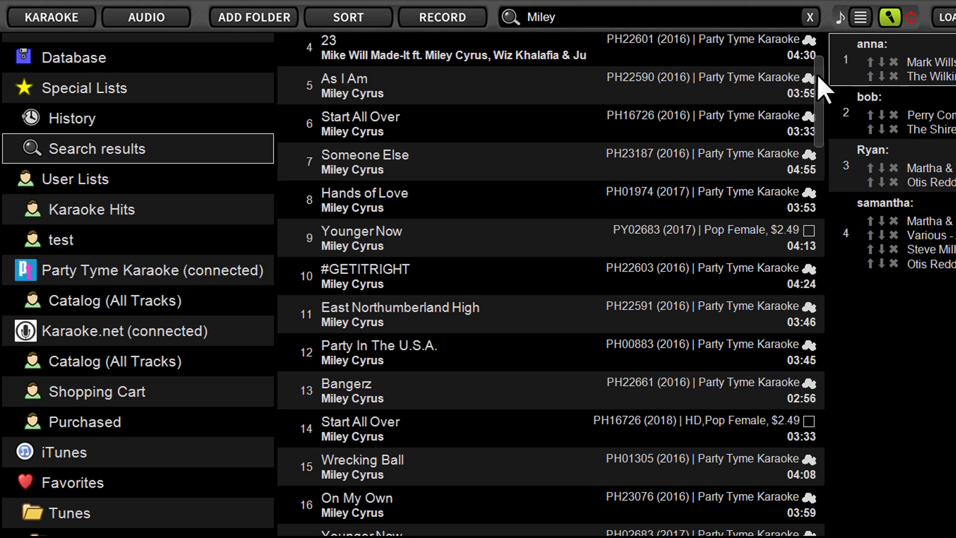
left_click_drag(820, 78, 819, 70)
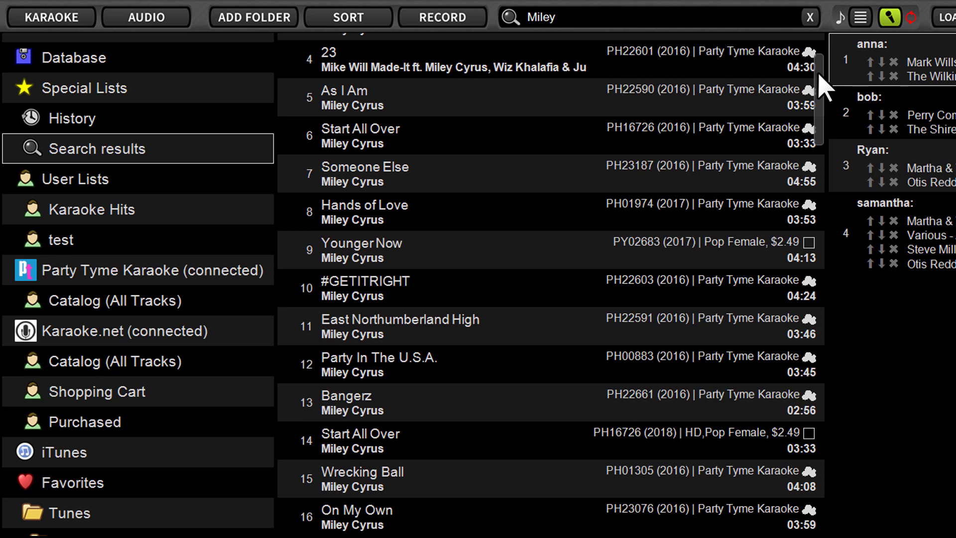
left_click_drag(820, 74, 819, 82)
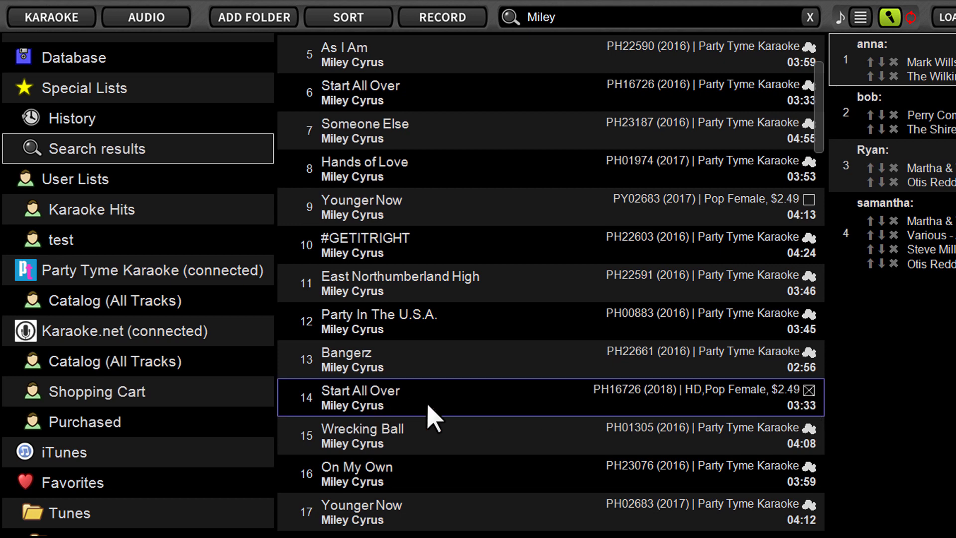
Tick the 2018 HD Start All Over and 2018 The Climb tracks for purchase.
left_click(810, 393)
scroll(805, 396, "down", 1)
scroll(805, 396, "down", 2)
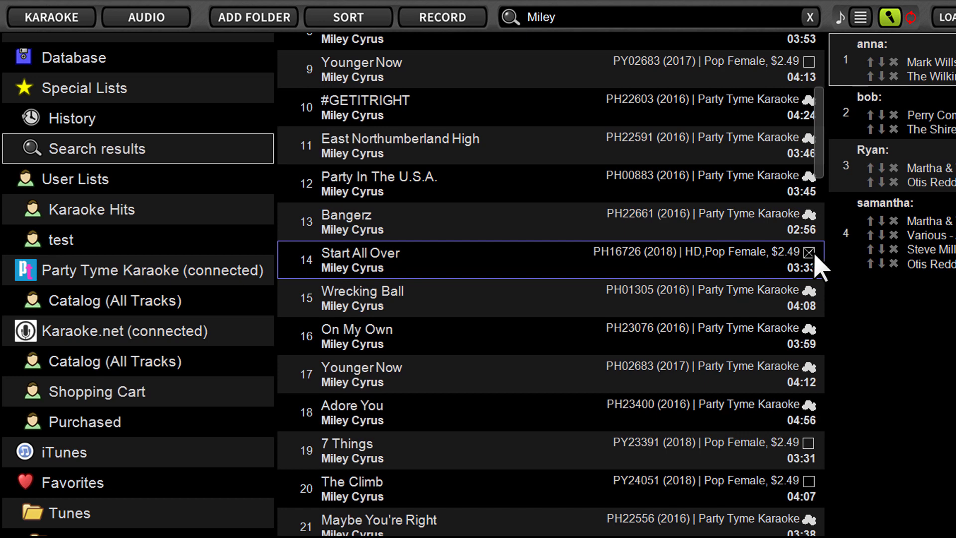
scroll(795, 332, "down", 1)
scroll(797, 354, "down", 2)
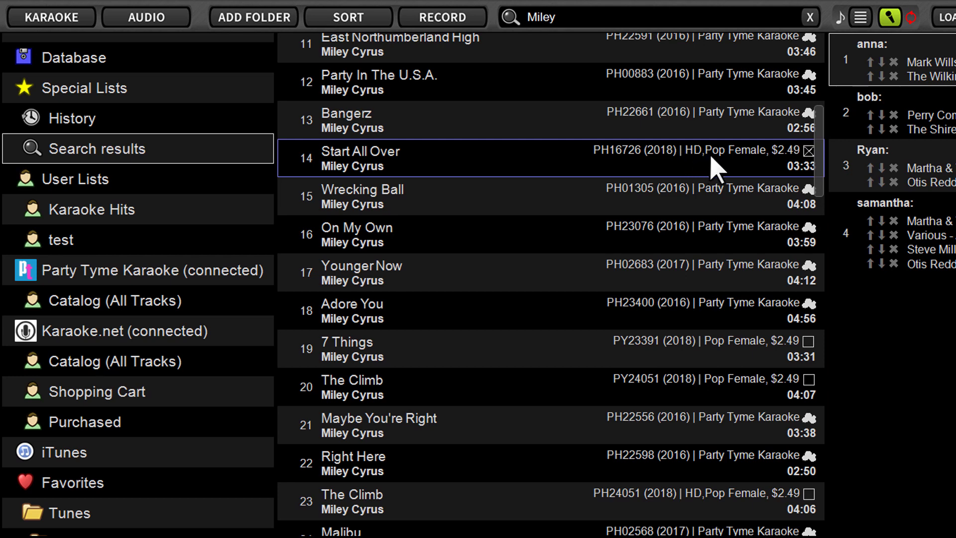
left_click(808, 380)
scroll(657, 169, "down", 1)
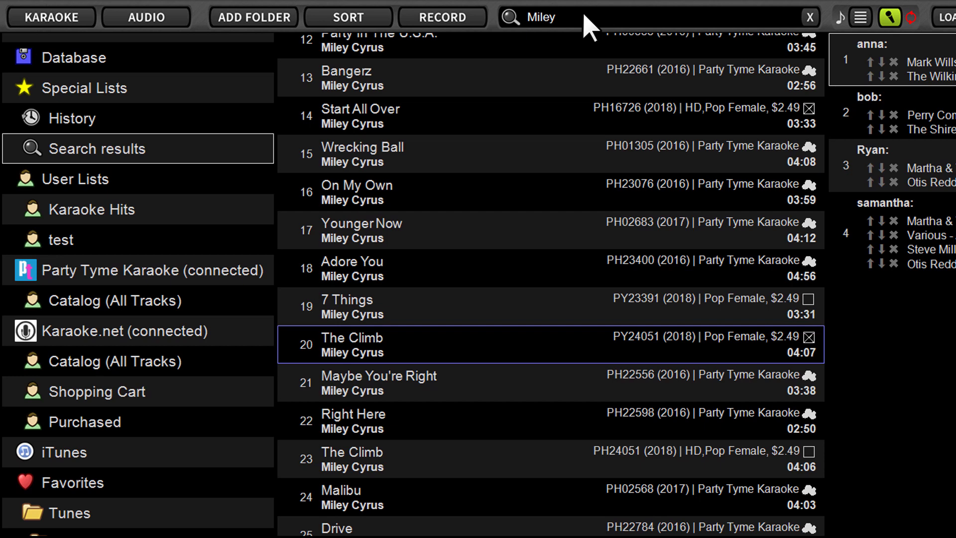
scroll(687, 117, "down", 1)
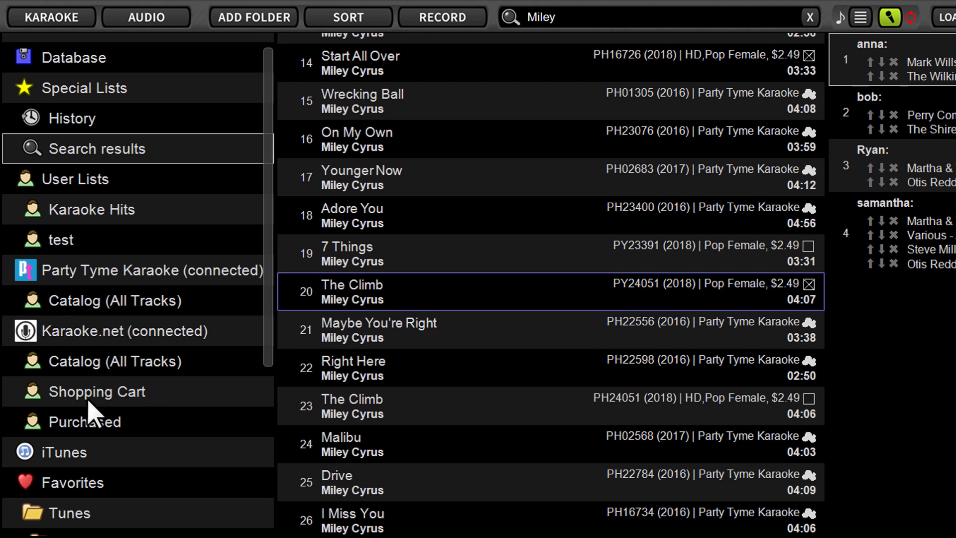
Order the two Shopping Cart tracks and confirm the $4.98 purchase.
left_click(92, 405)
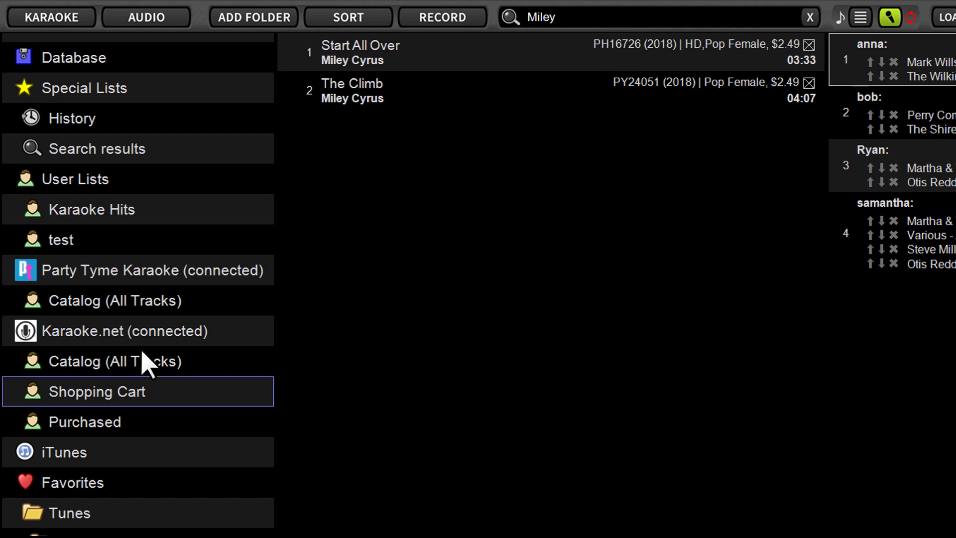
right_click(101, 393)
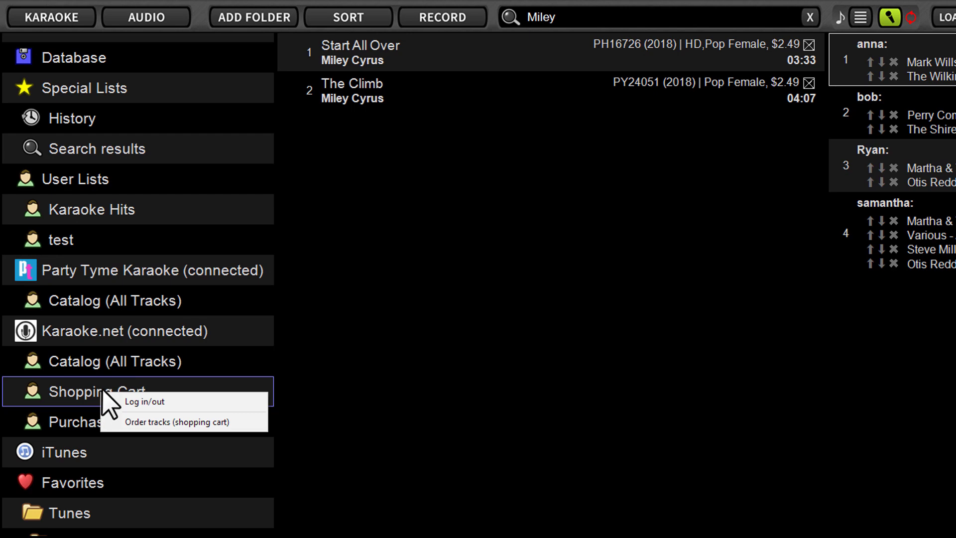
left_click(152, 422)
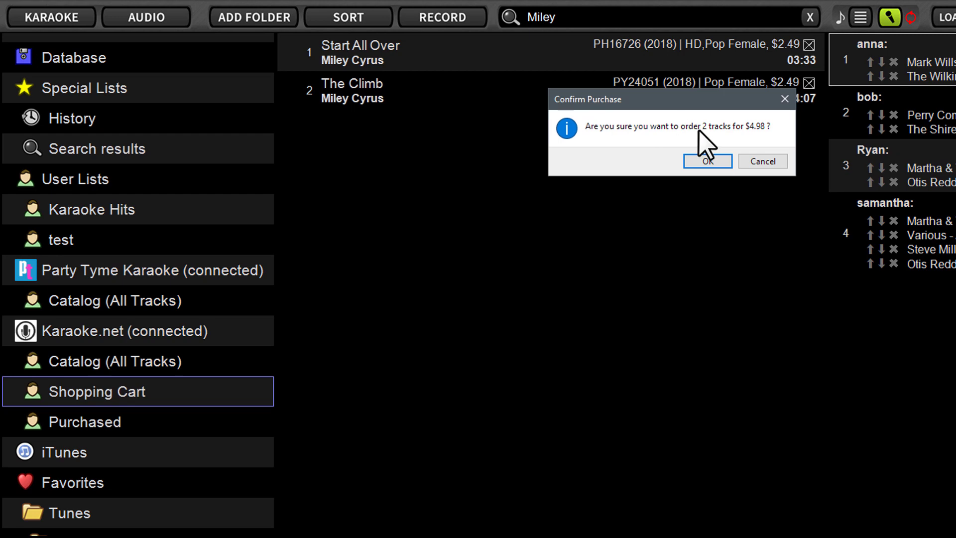
left_click(704, 160)
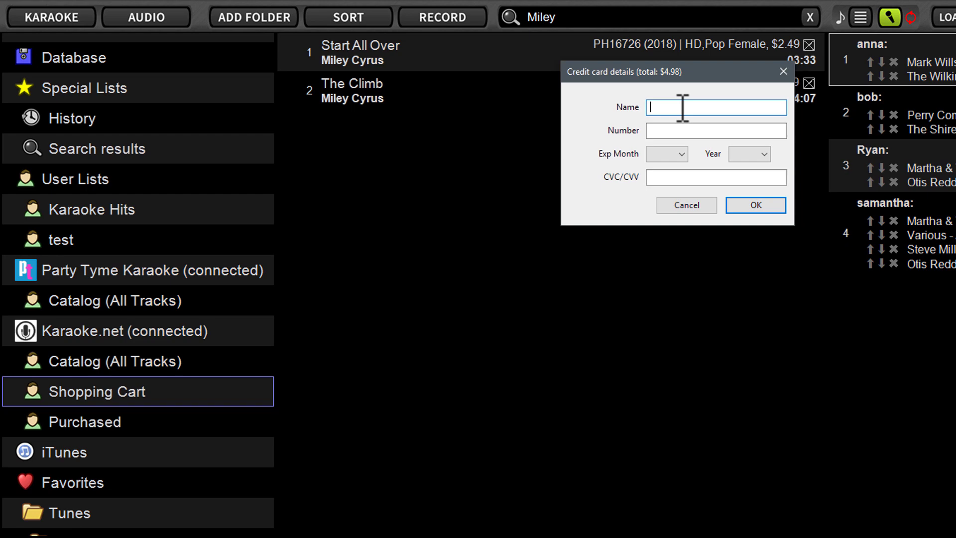
Cancel the Credit card details dialog without paying.
left_click(706, 204)
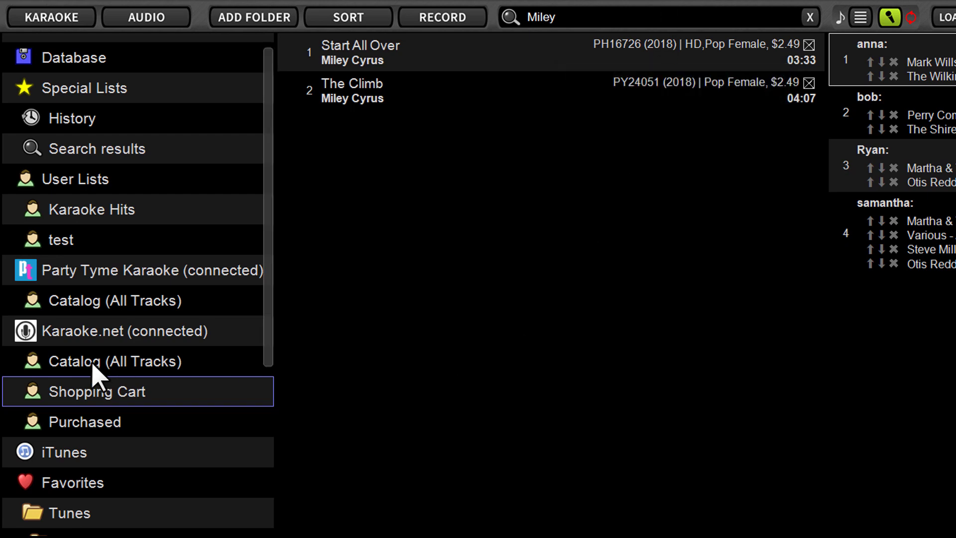
Browse the Party Tyme Catalog (All Tracks), then show the empty Karaoke.net Purchased list.
left_click(92, 305)
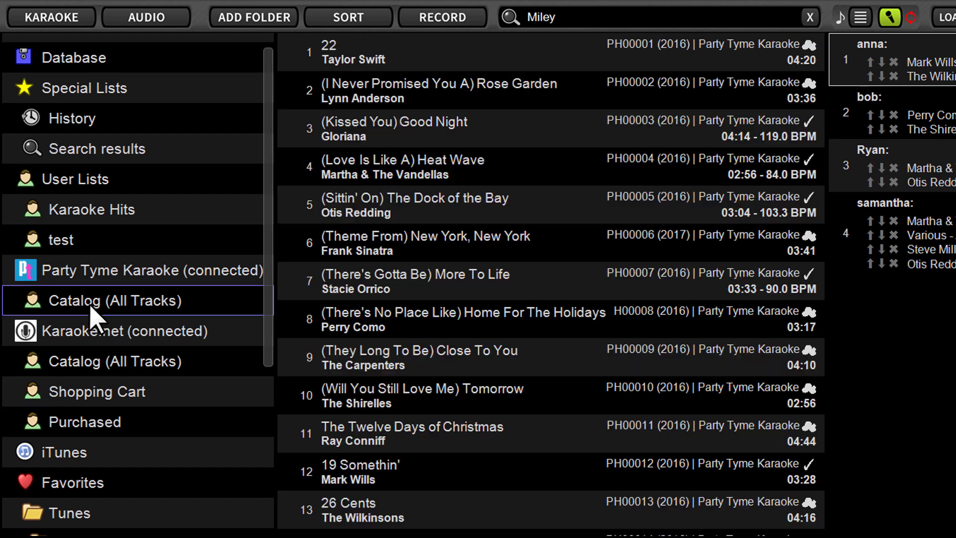
left_click_drag(818, 38, 816, 47)
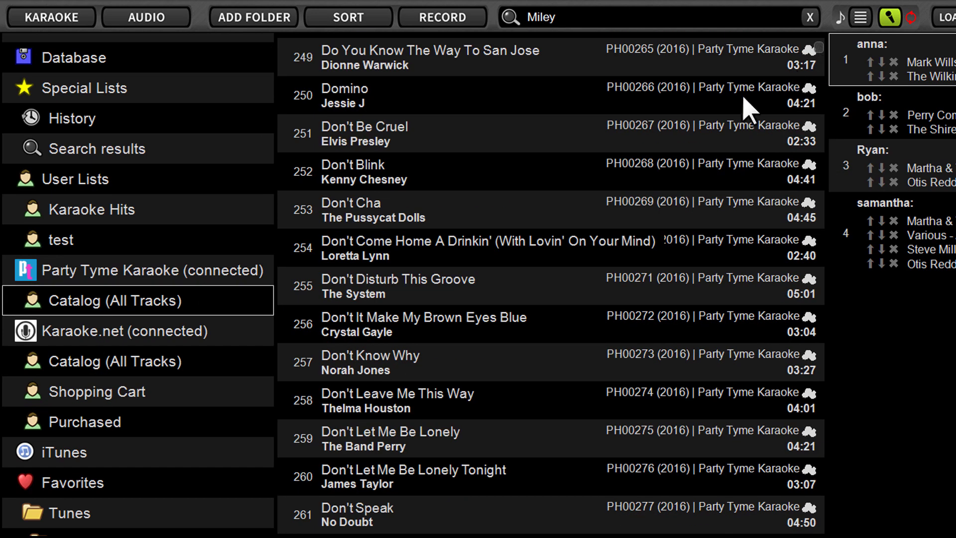
scroll(790, 171, "up", 1)
scroll(811, 142, "up", 7)
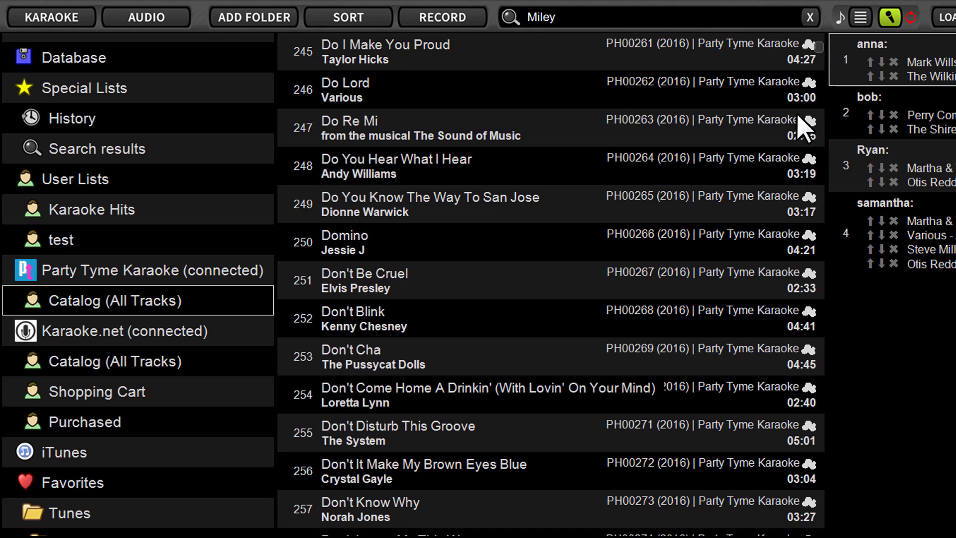
scroll(802, 142, "up", 5)
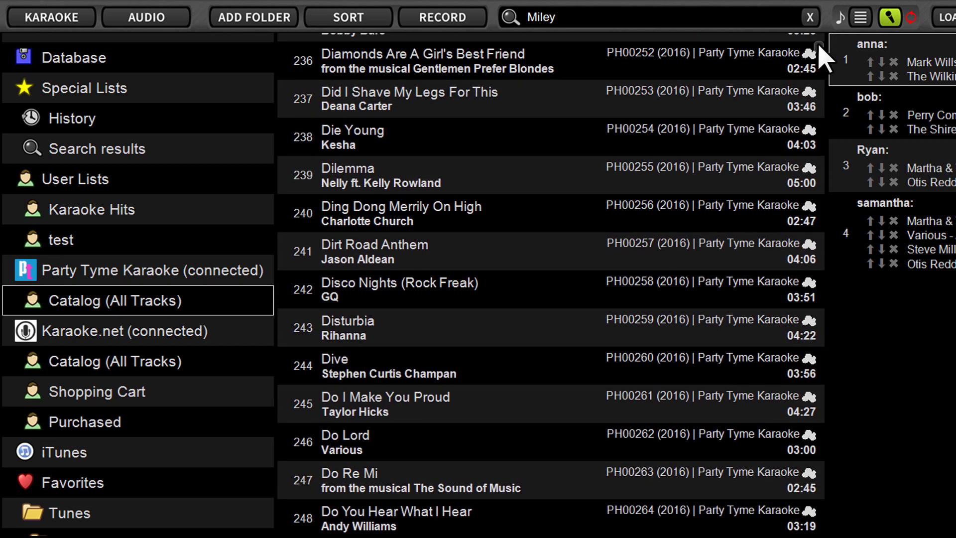
left_click_drag(819, 45, 822, 26)
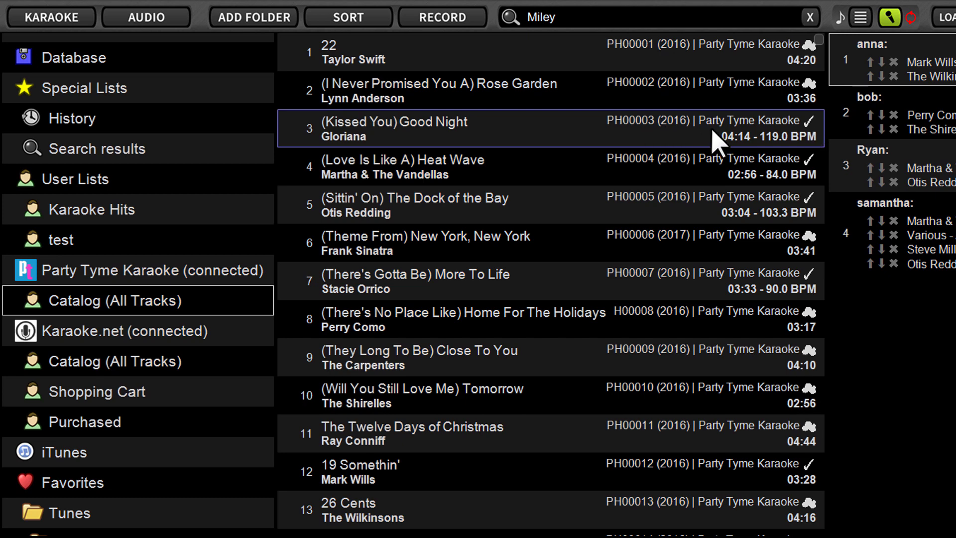
left_click(94, 426)
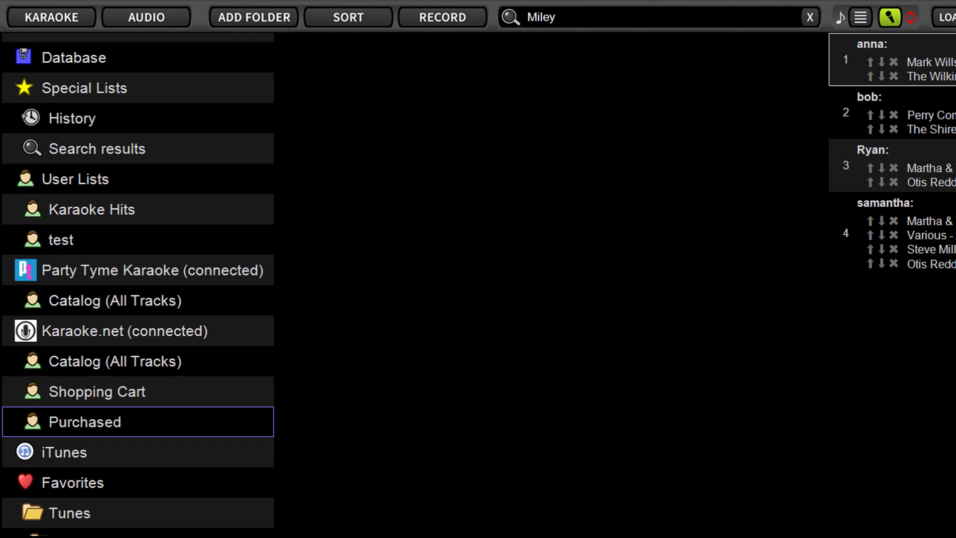
Tick 'Disable Karaoke.net store service' on the Karaoke tab of Preferences.
key("ctrl+p")
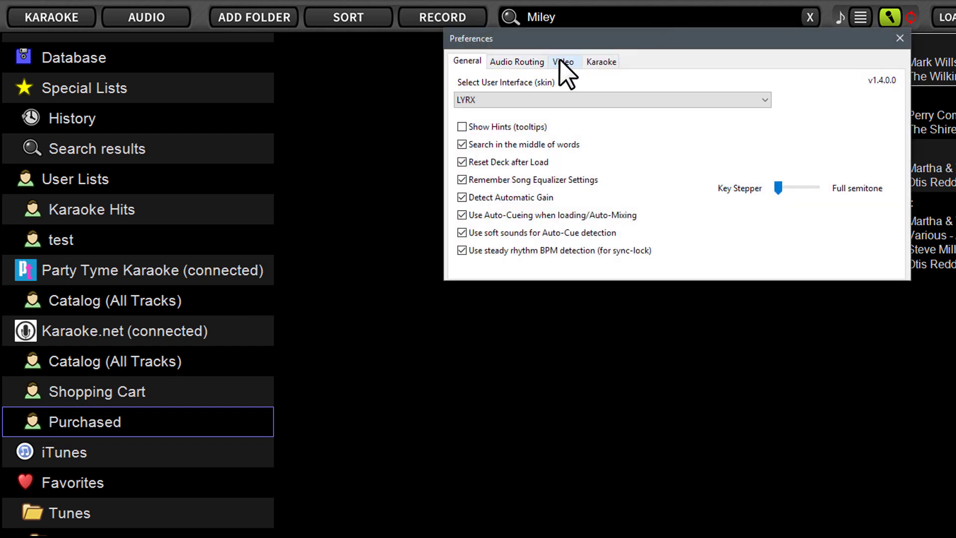
left_click(587, 61)
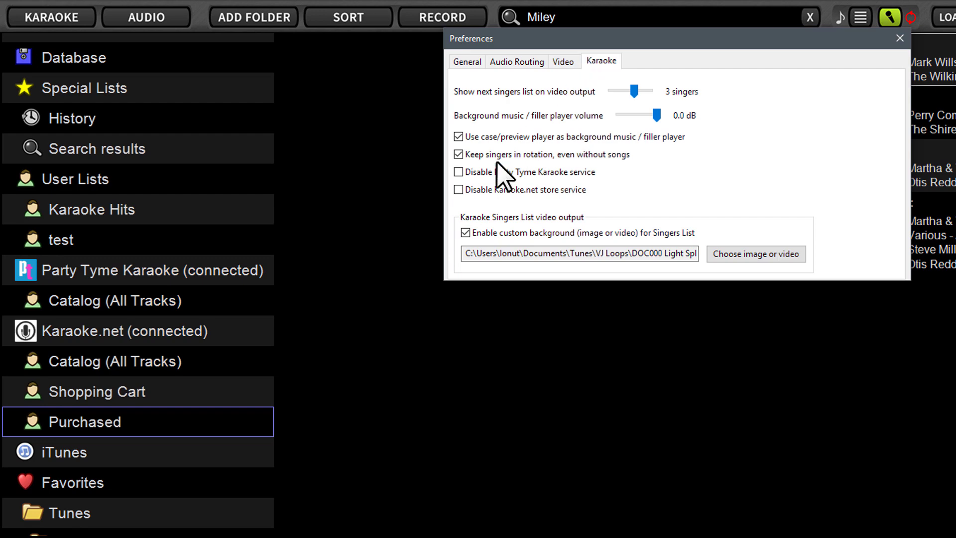
left_click(458, 190)
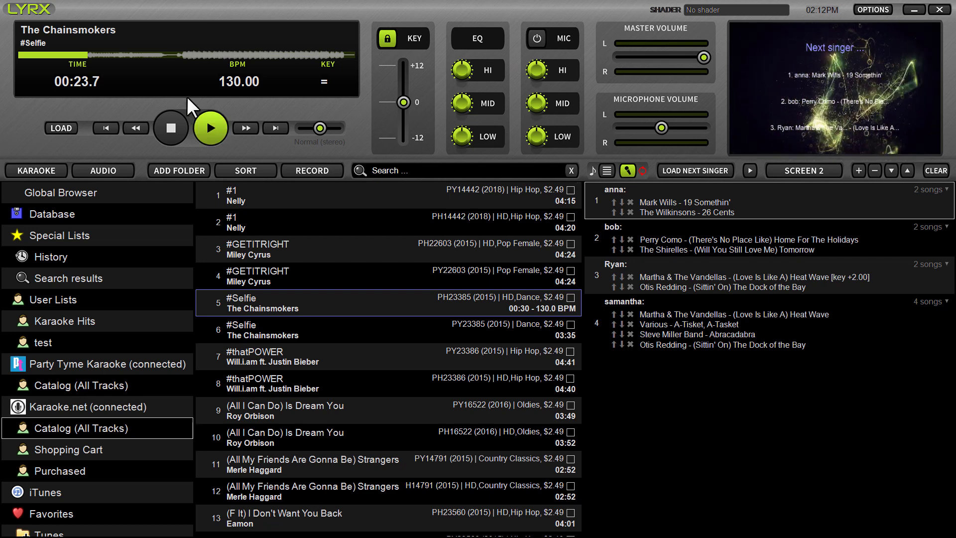
Play the Chainsmokers' '#Selfie' track in the deck to preview it.
right_click(270, 308)
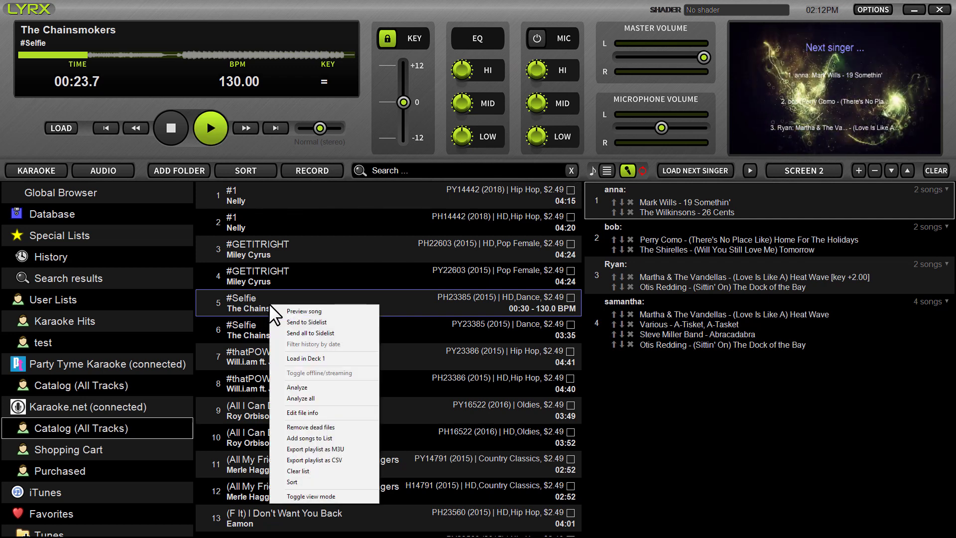
left_click(249, 305)
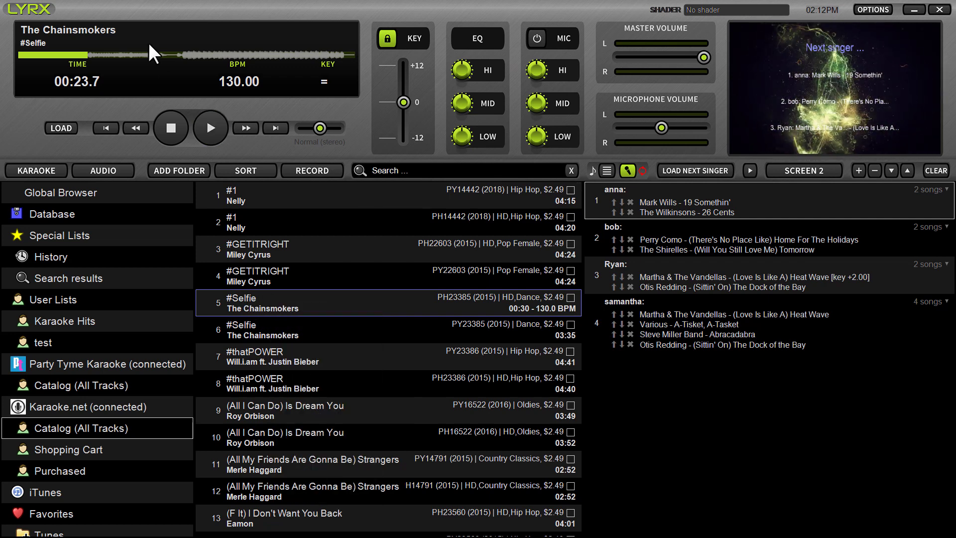
left_click(204, 127)
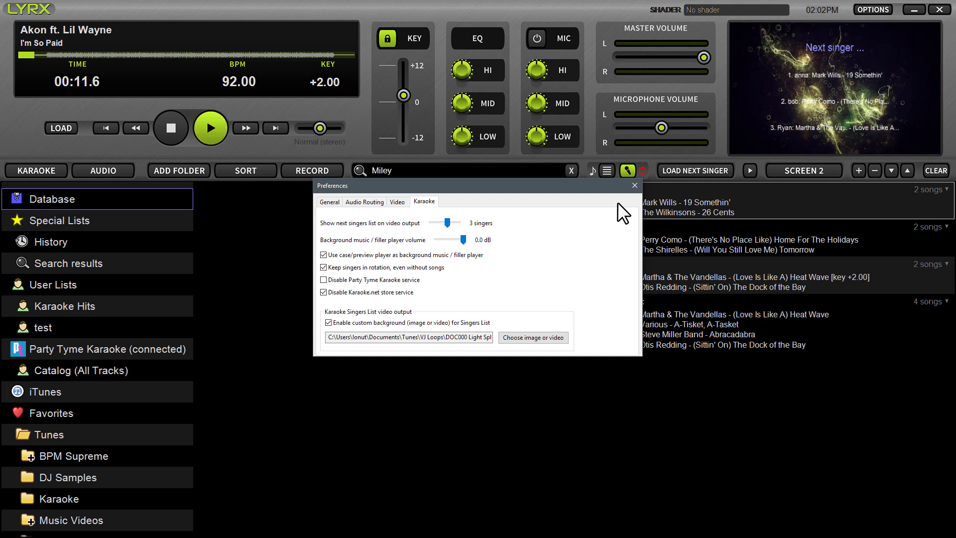
Close the Preferences window, leaving the Karaoke.net store disabled.
left_click(634, 186)
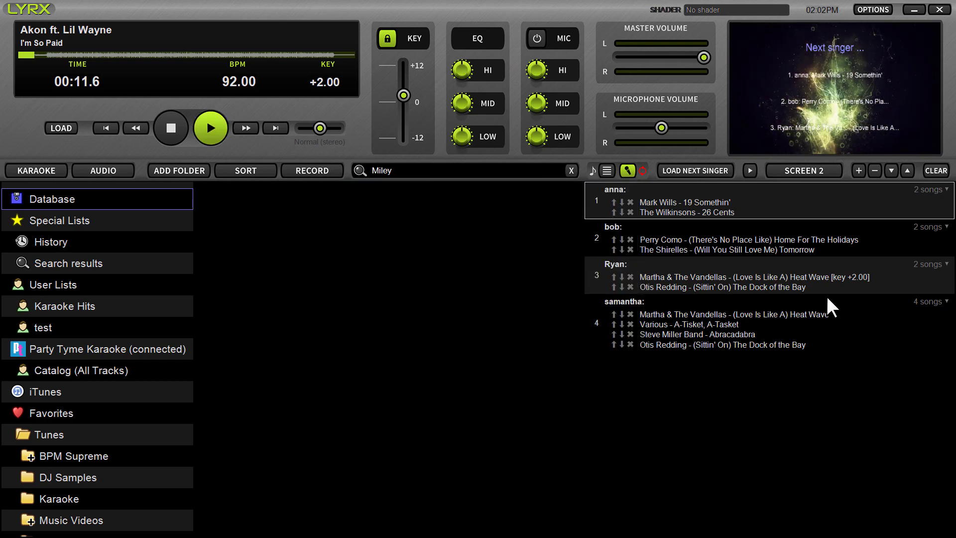